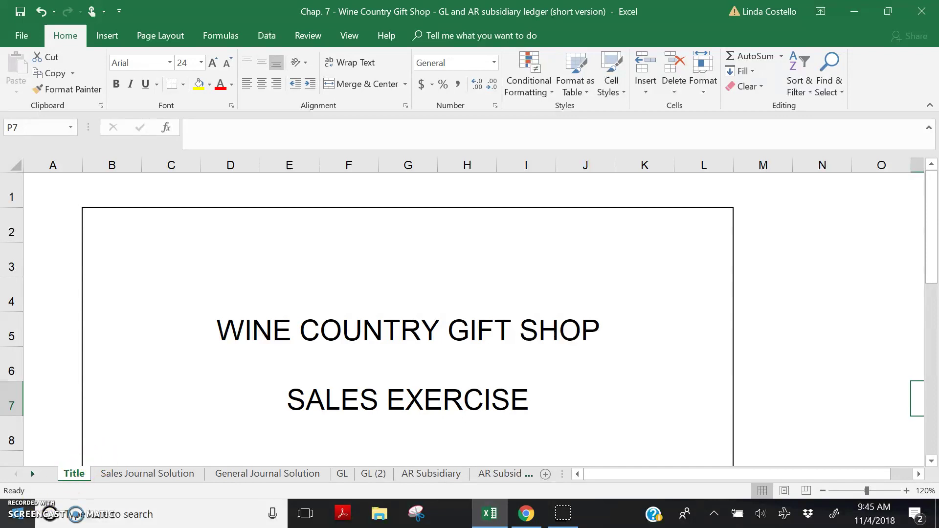
Look through the workbook's journal, ledger, AR subsidiary and Sched of AR sheets, and return to the Title sheet.
click(134, 478)
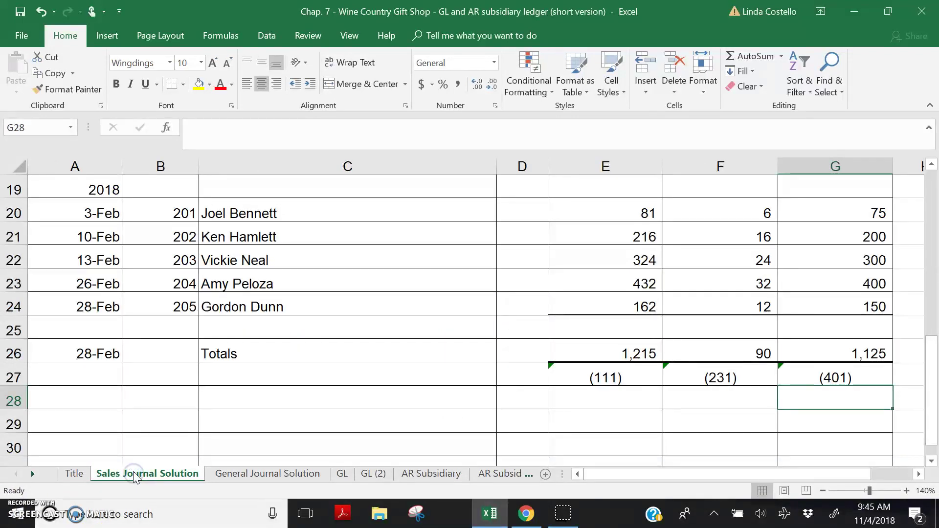
click(248, 475)
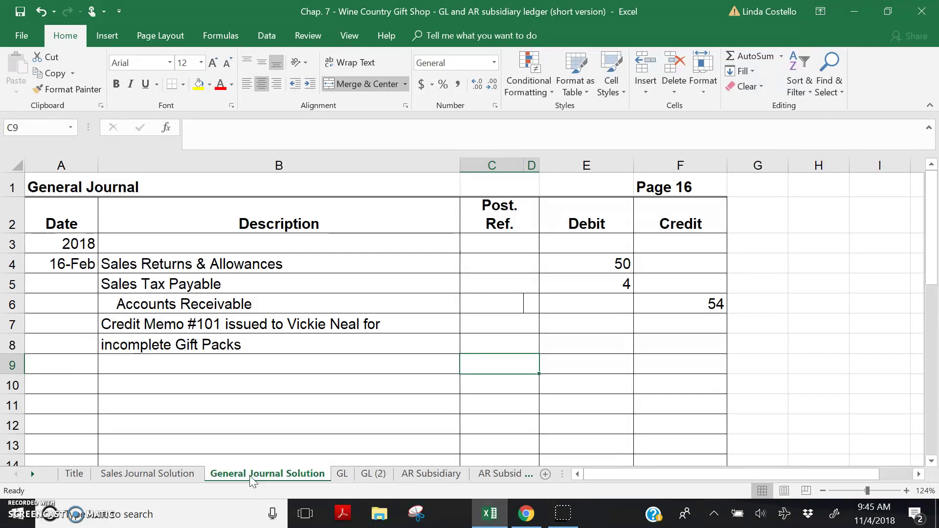
click(350, 473)
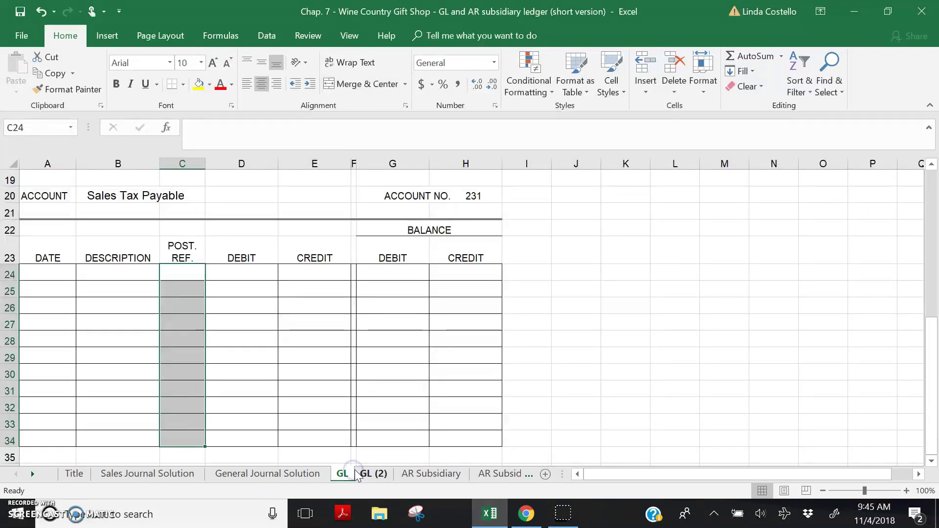
click(373, 473)
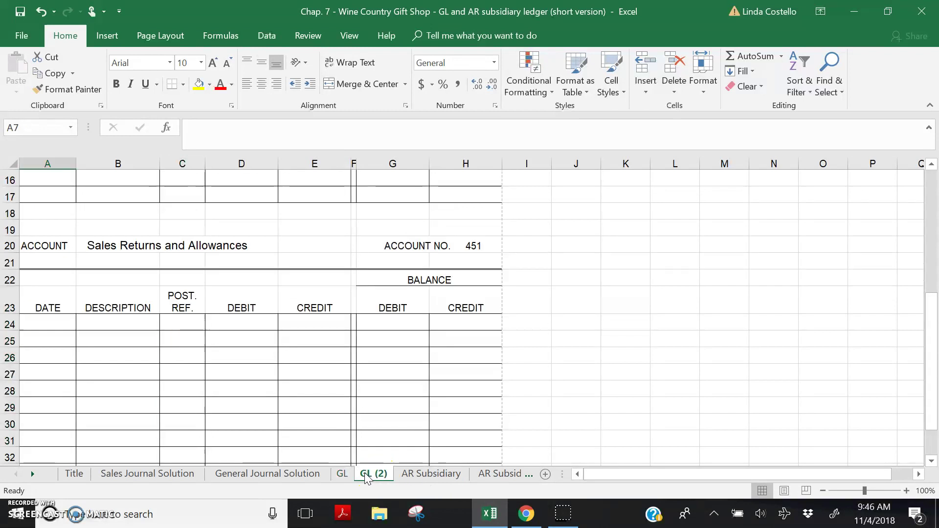
click(421, 474)
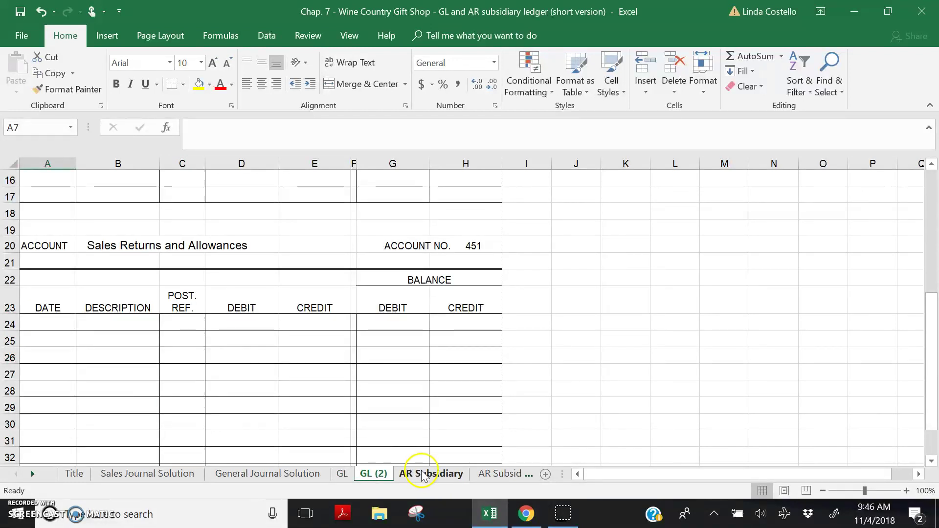
click(490, 474)
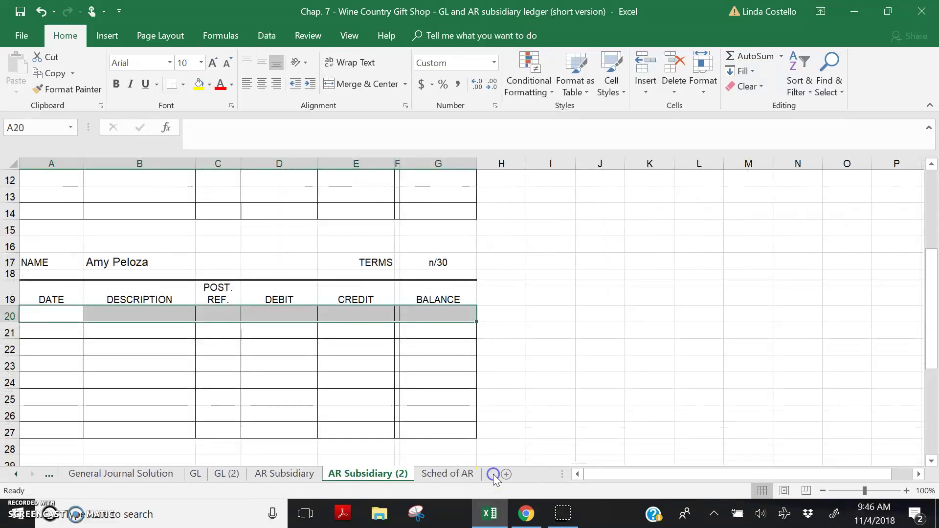
click(446, 475)
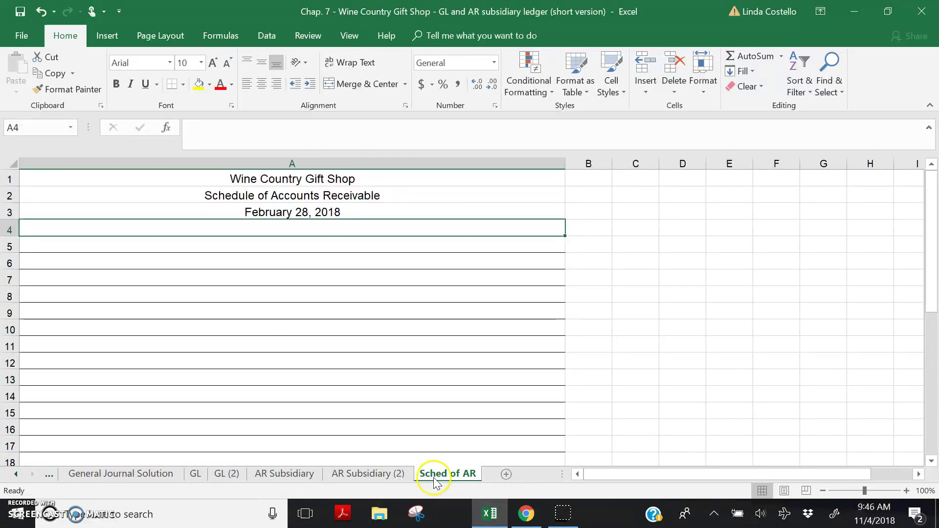
click(16, 474)
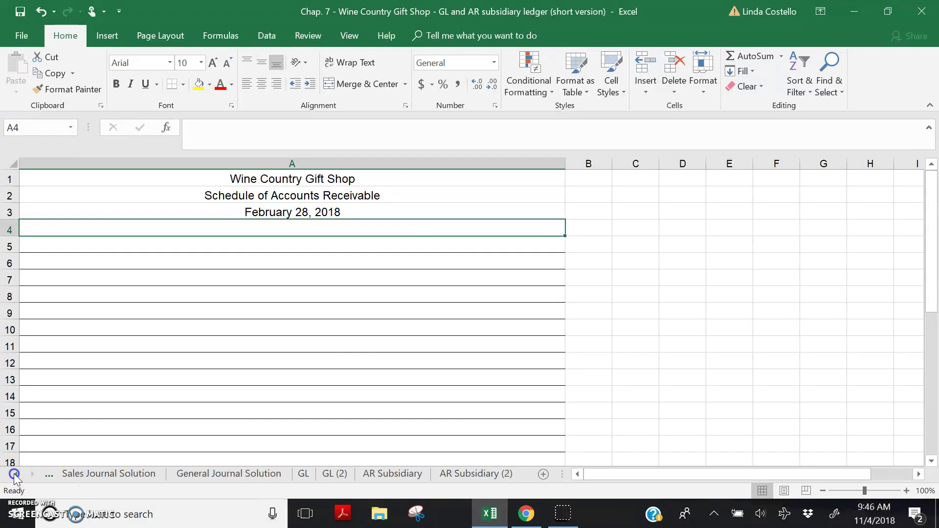
click(16, 474)
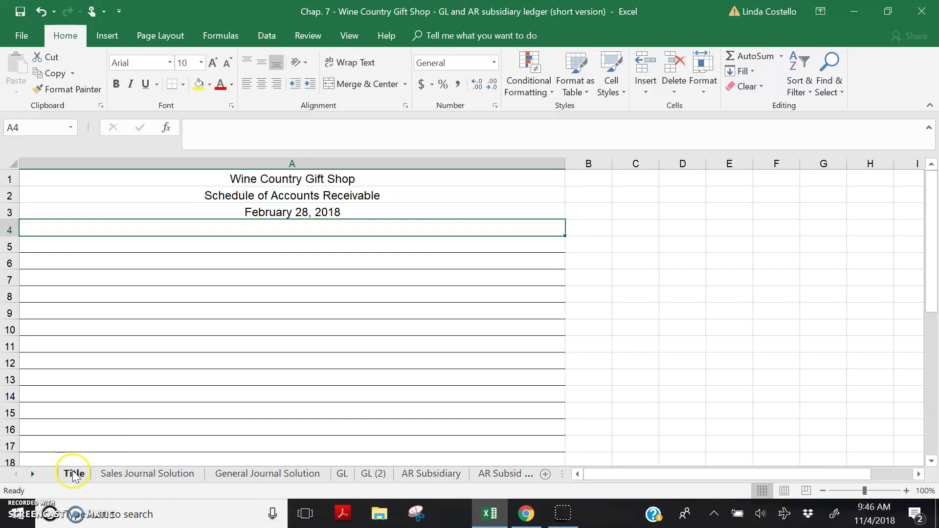
click(74, 474)
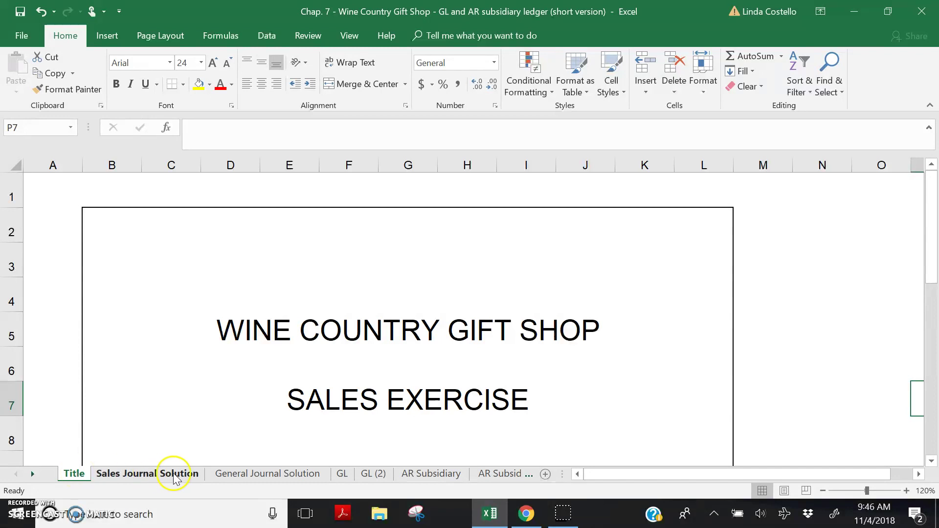
Post the 16-Feb, 2018 journal entry to the Sales Returns and Allowances ledger account with reference GJ16, debit 50 and debit balance 50.
click(220, 474)
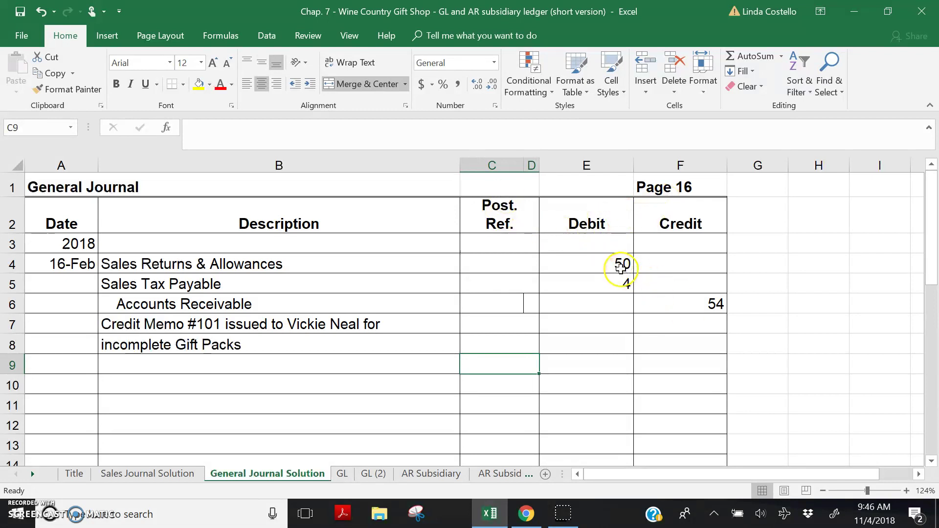
click(373, 476)
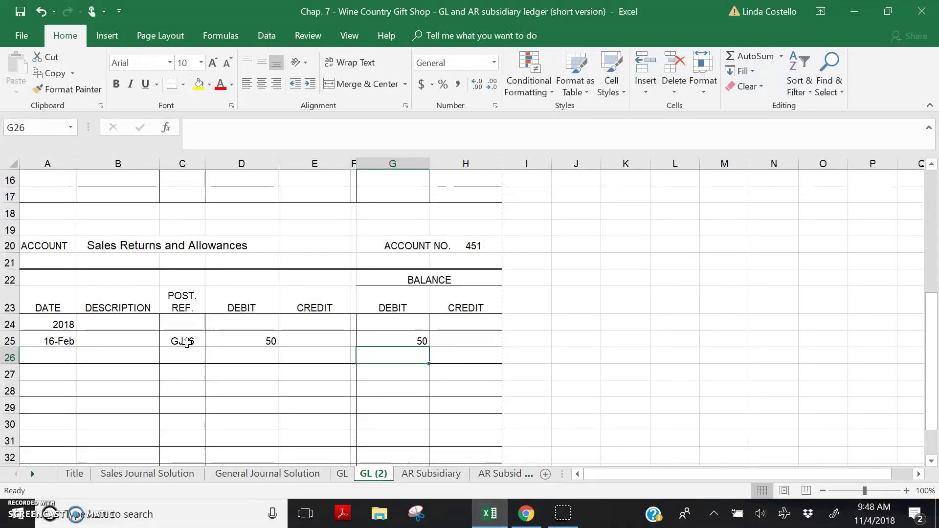
click(250, 474)
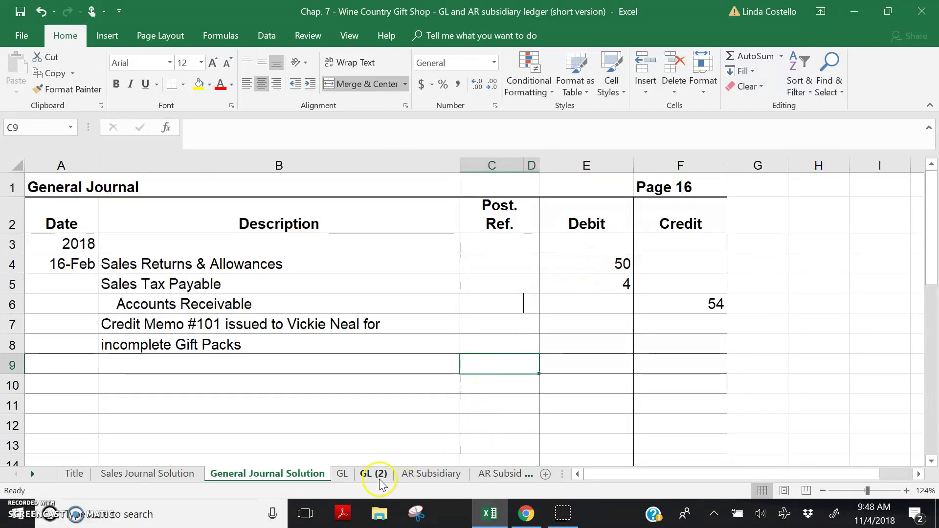
click(380, 475)
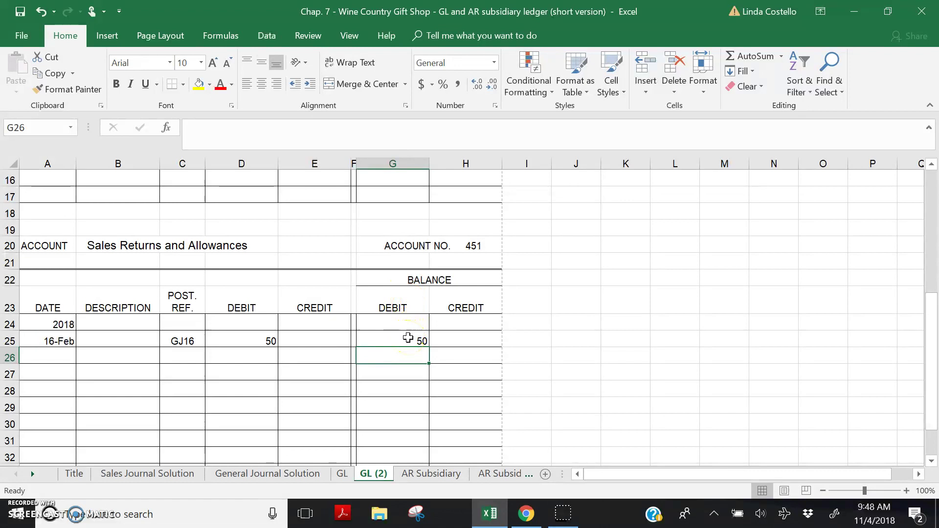
Enter 451 as the posting reference for Sales Returns & Allowances in the general journal.
click(294, 475)
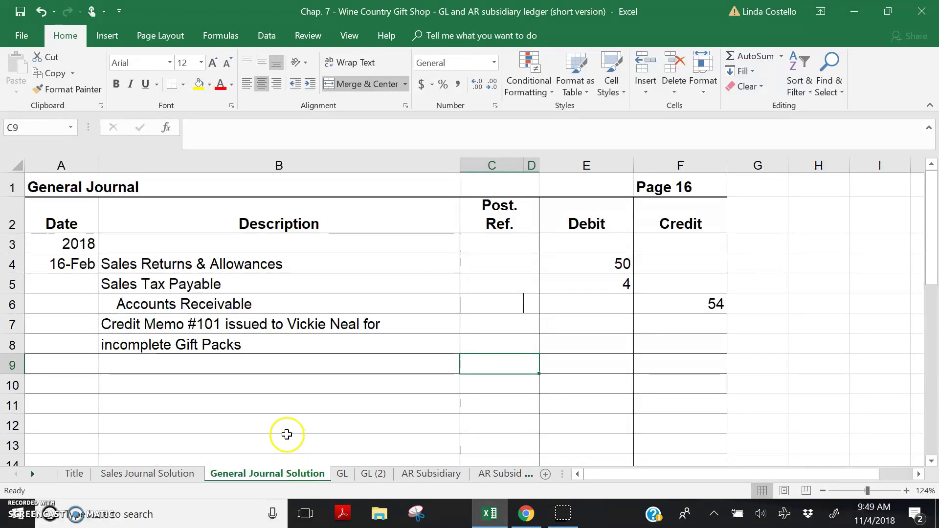
click(495, 264)
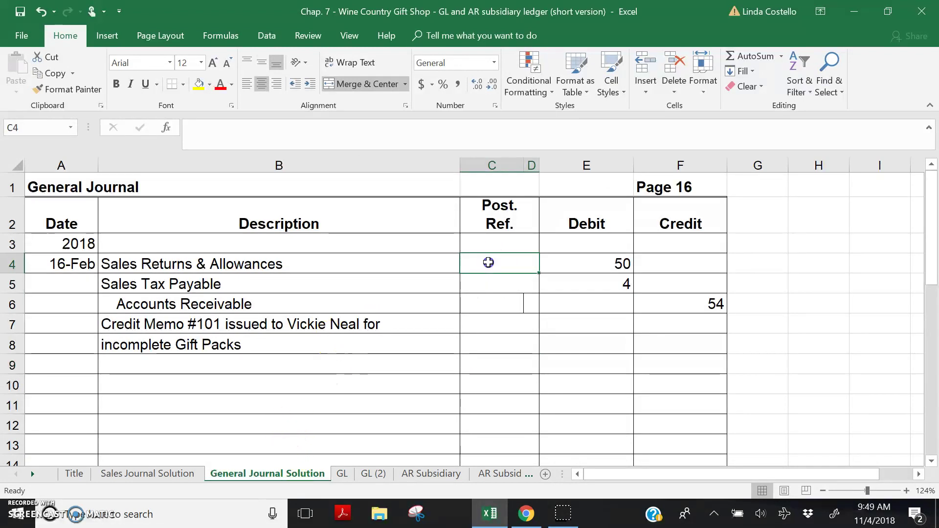
text(451)
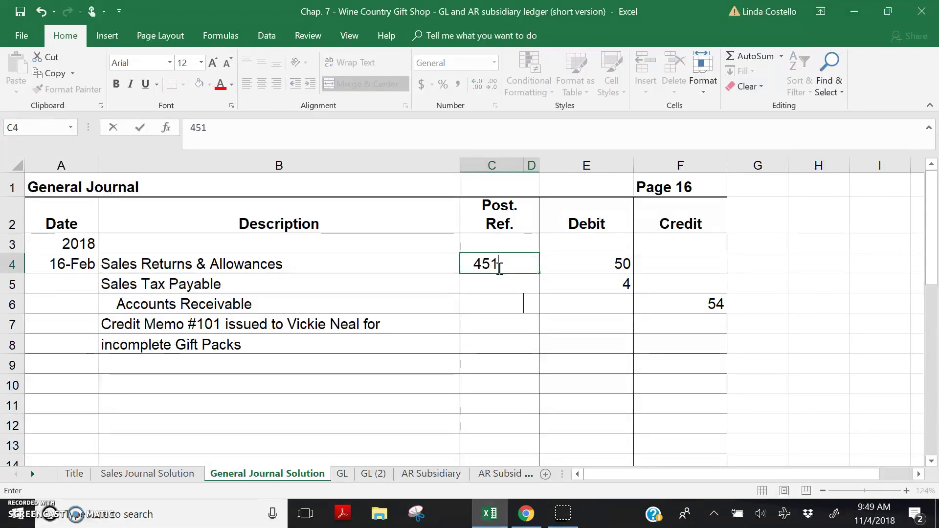
key(Return)
click(496, 290)
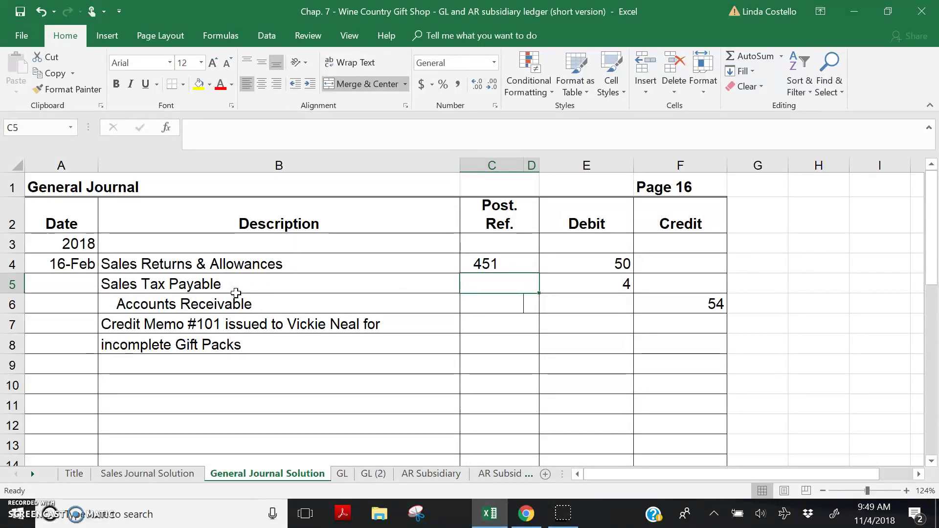
Post the 16-Feb journal entry to the Sales Tax Payable ledger account with reference GJ16, debit 4 and debit balance 4.
click(342, 474)
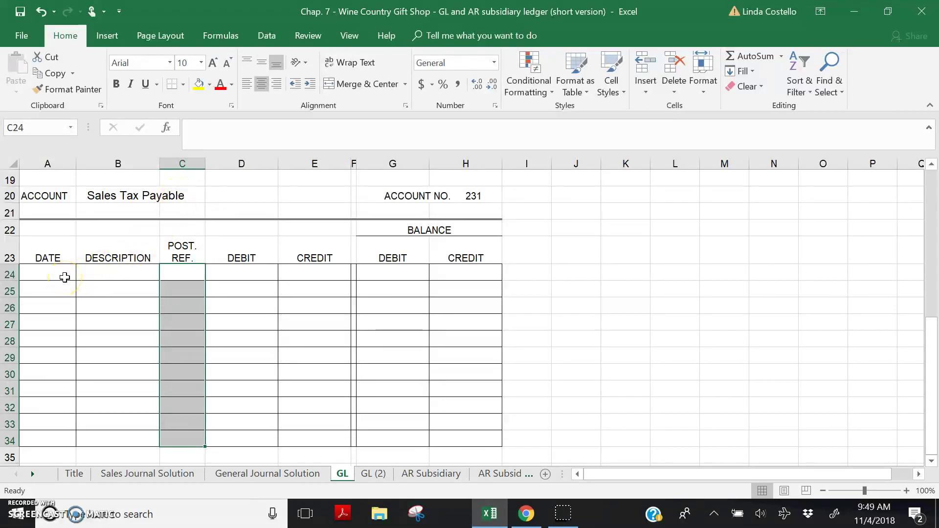
key(alt)
key(2)
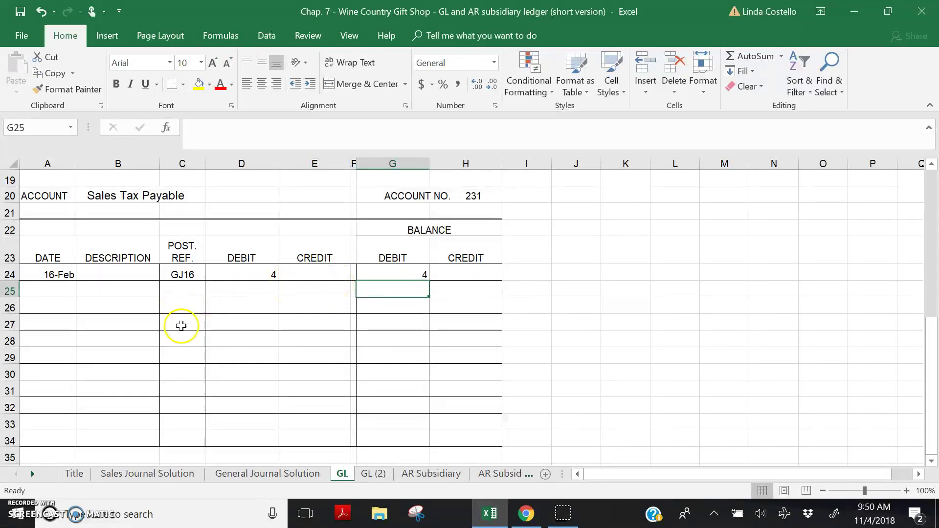
Enter 231 as the posting reference for Sales Tax Payable in the general journal.
click(243, 475)
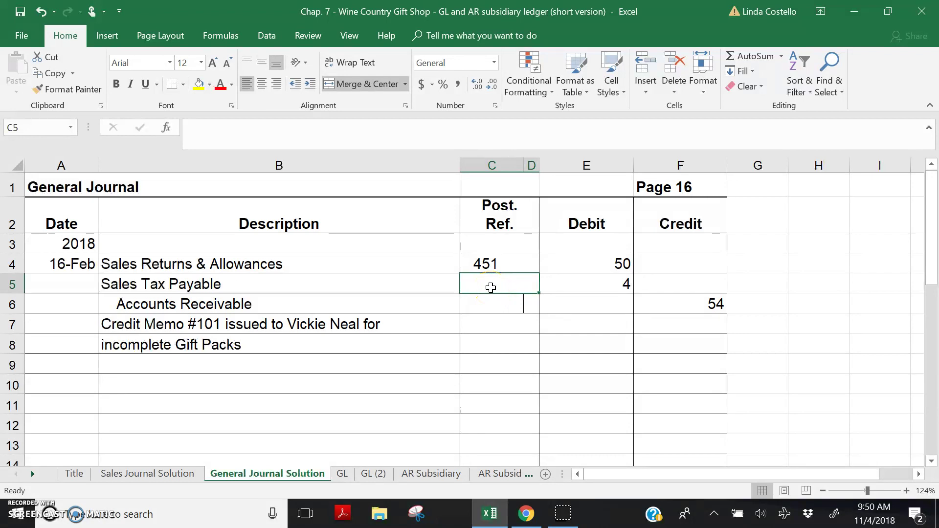
text(231)
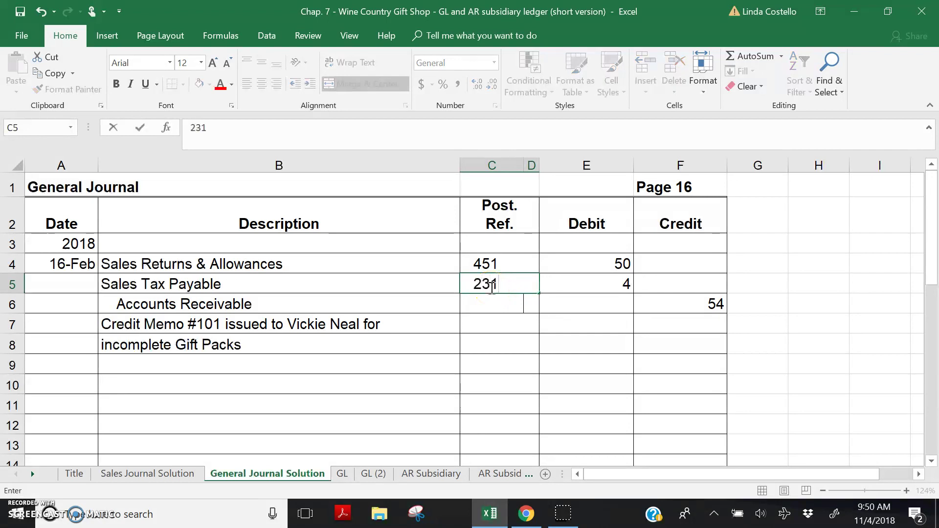
click(512, 307)
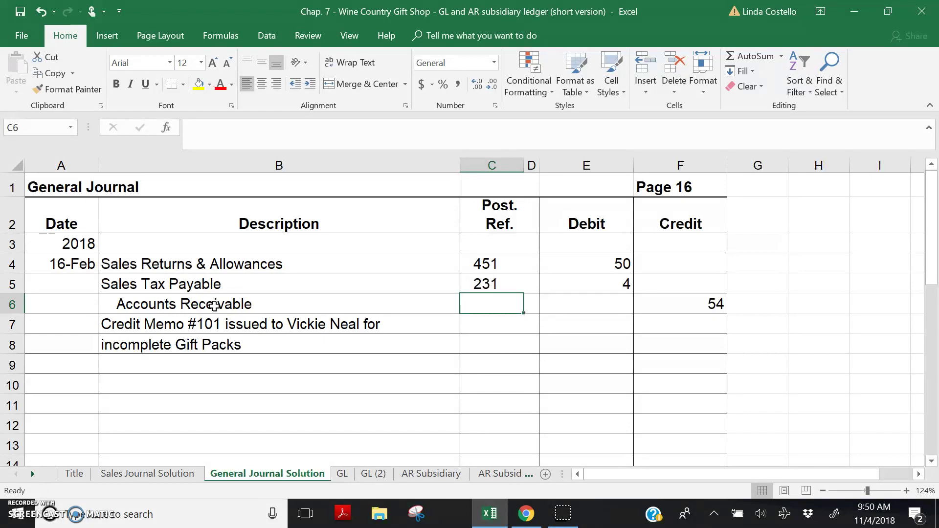
Post the 16-Feb journal entry to the Accounts Receivable ledger account with reference GJ16, credit 54 and credit balance 54.
click(343, 476)
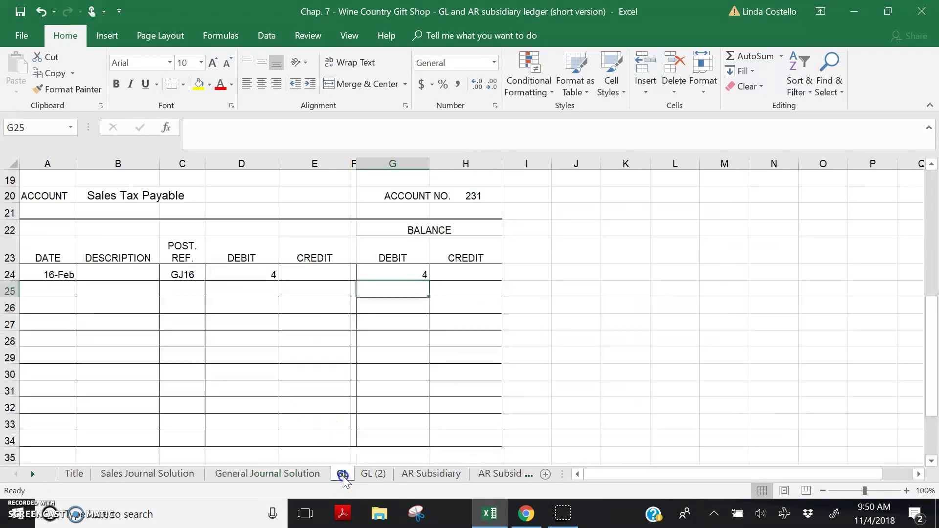
drag(931, 338, 915, 164)
click(228, 193)
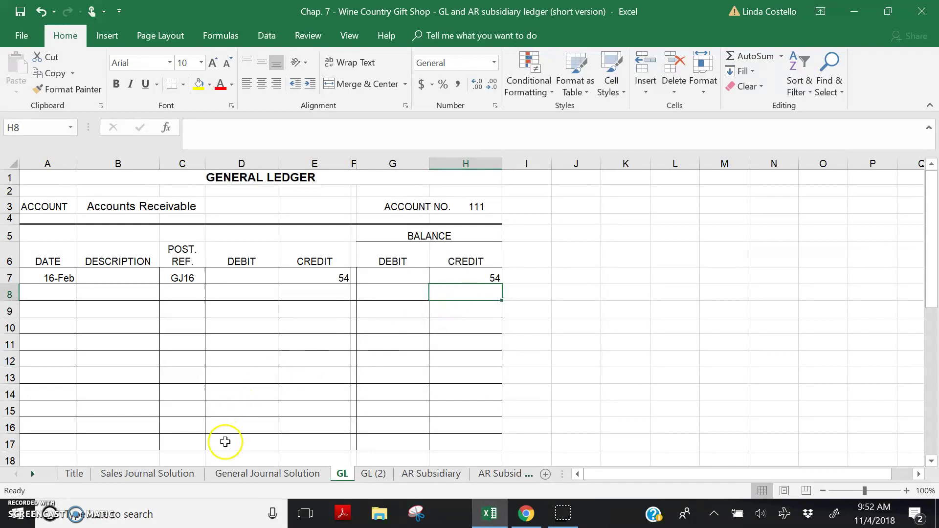
Enter 111 as the posting reference for Accounts Receivable in the general journal.
click(242, 475)
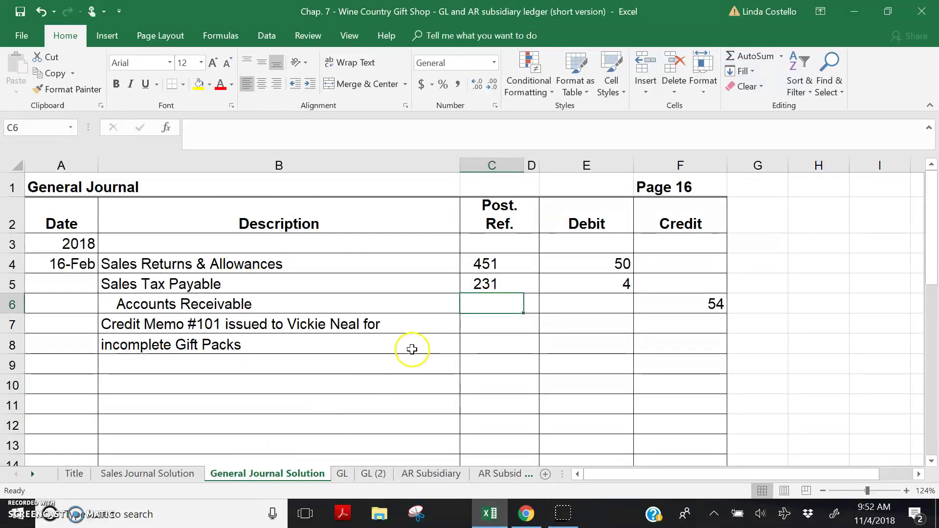
text(111)
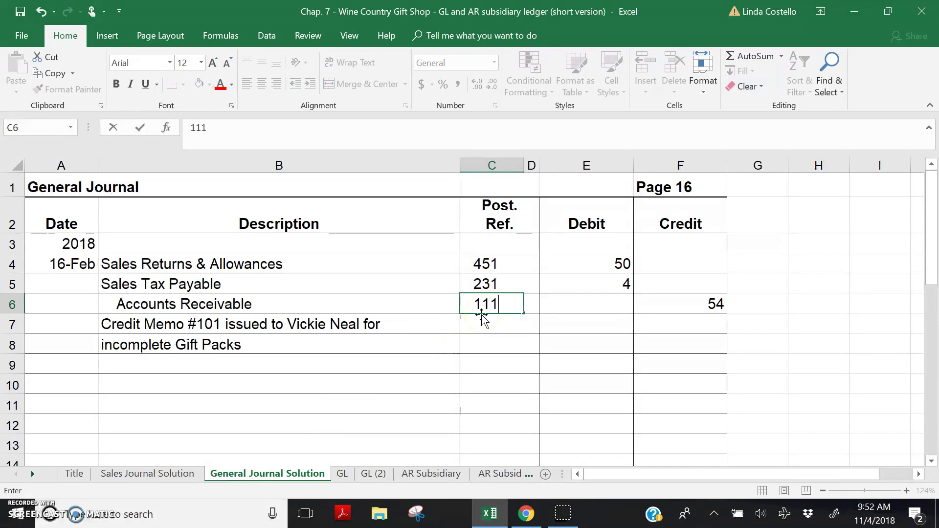
key(Return)
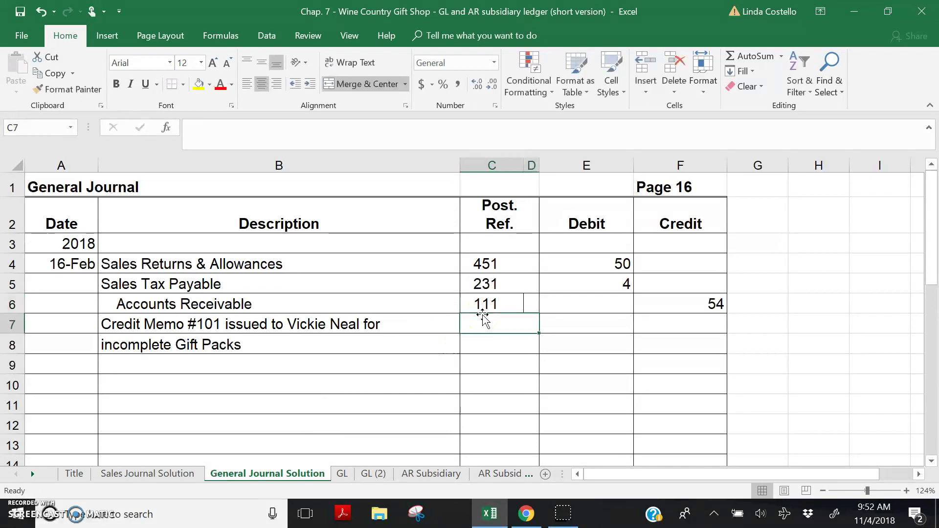
click(486, 321)
Post the sales journal's 28-Feb receivables total to the Accounts Receivable ledger account with reference S6, debit 1215 and debit balance 1,161.
click(141, 474)
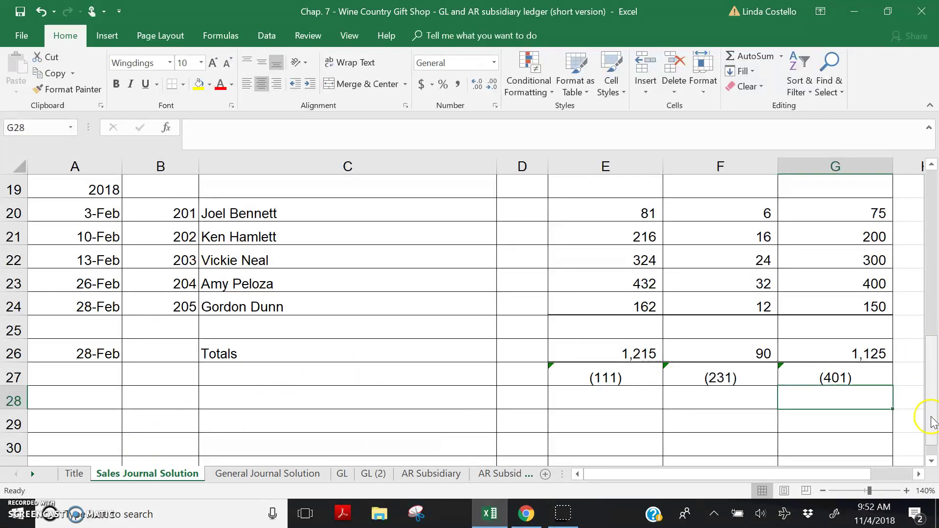
drag(932, 413, 931, 353)
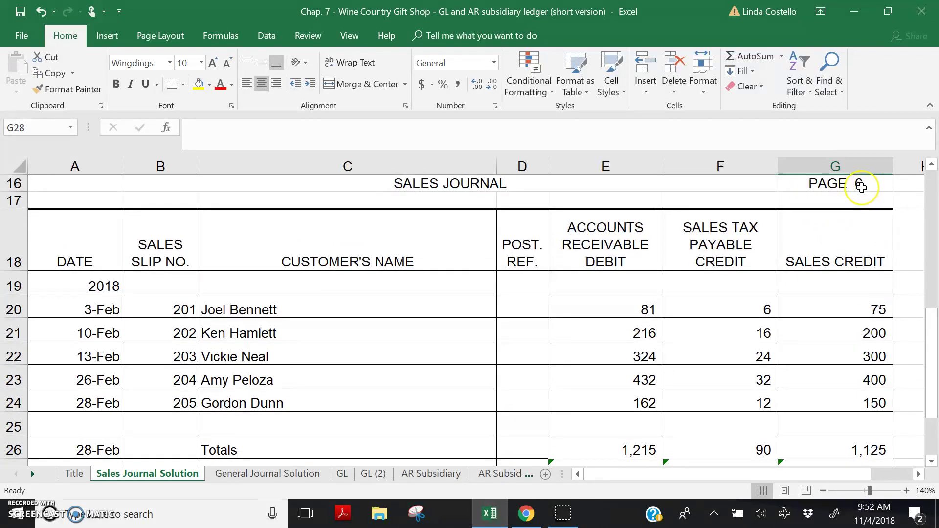
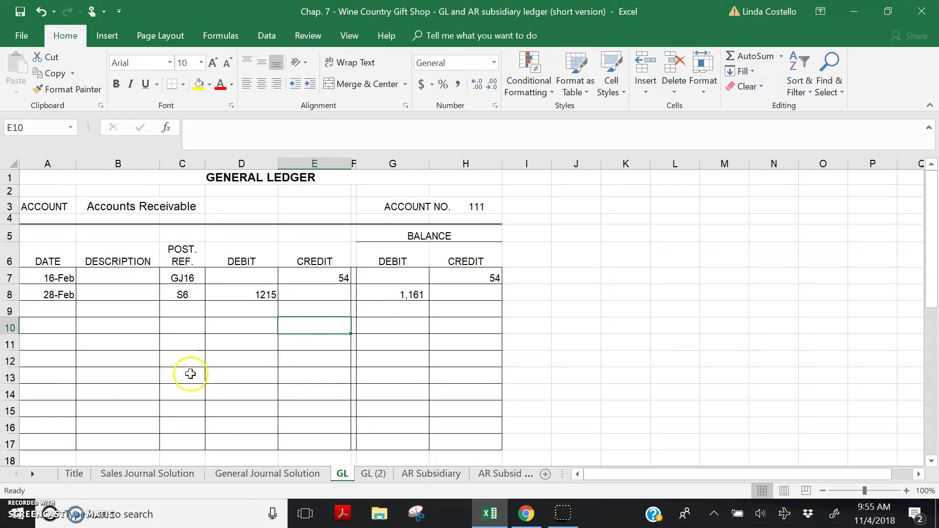
Clear the (231) and (401) references below the Sales Tax Payable and Sales totals in the sales journal.
click(118, 475)
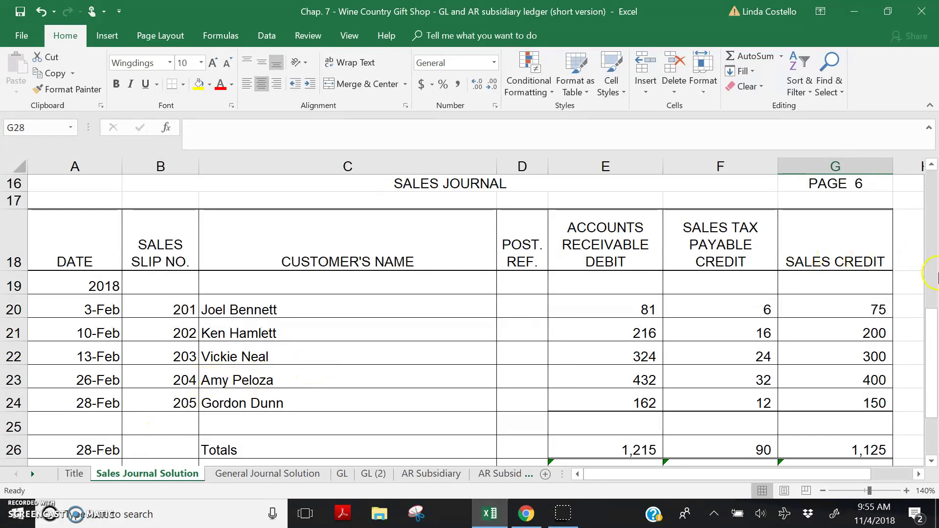
drag(933, 319, 933, 329)
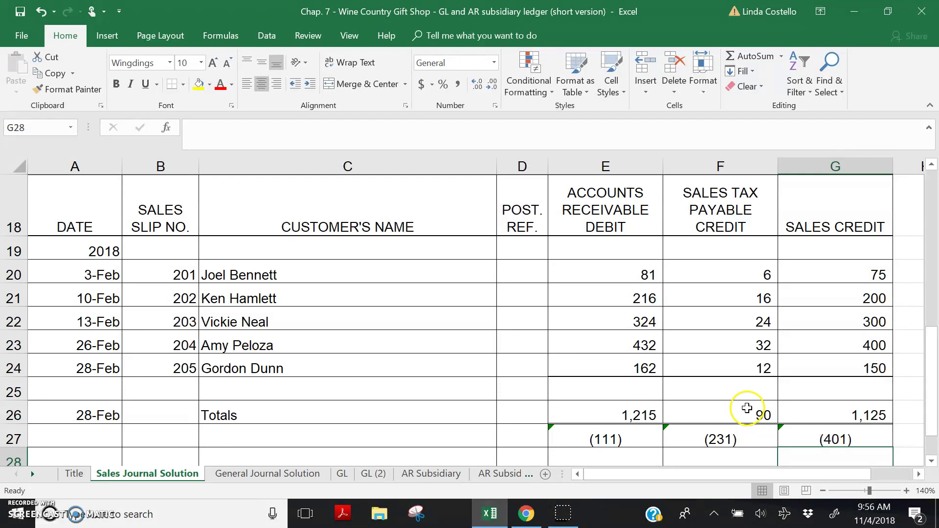
drag(715, 440, 874, 429)
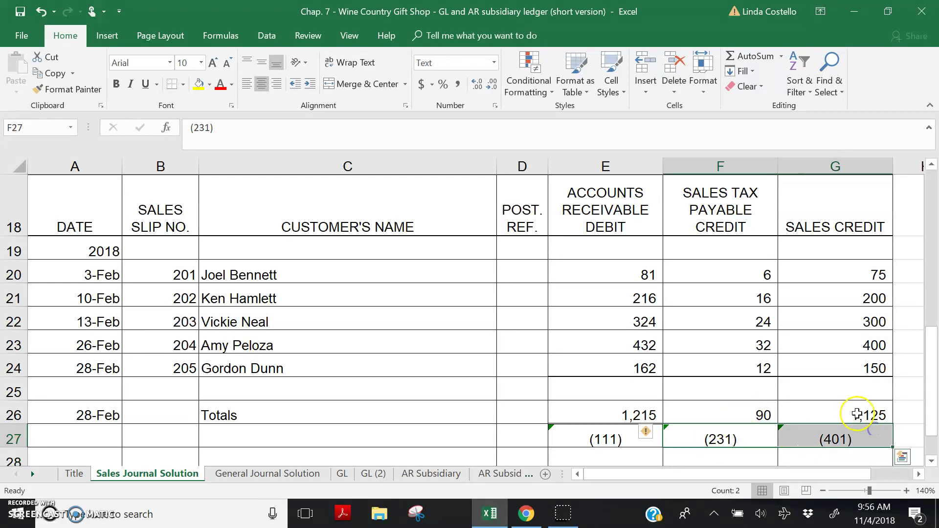
key(Delete)
key(End)
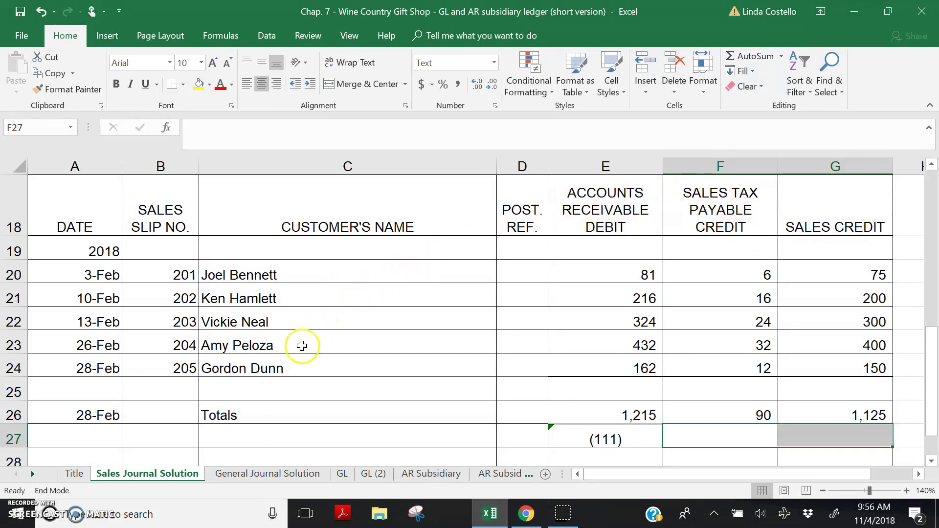
Post the sales journal's 28-Feb sales tax total to the Sales Tax Payable ledger account with reference S6, credit 90 and credit balance 86.
click(343, 474)
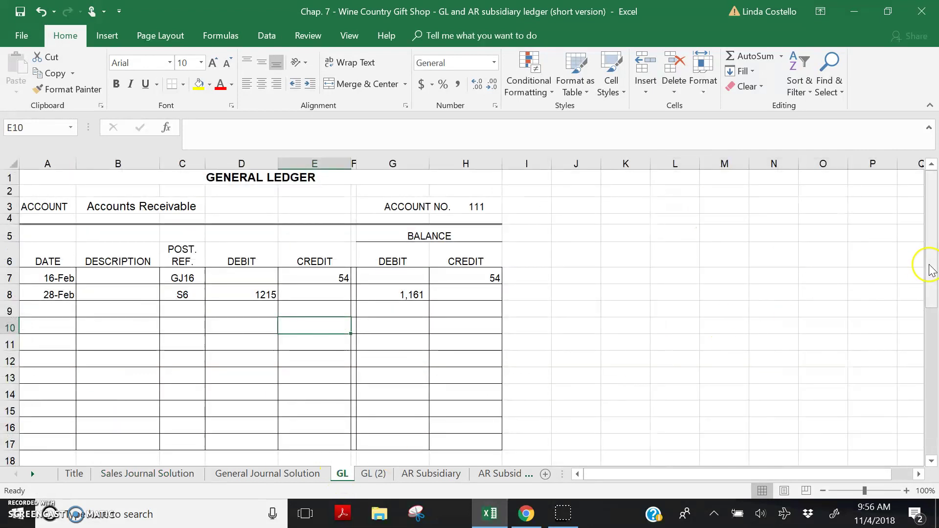
drag(932, 225, 932, 329)
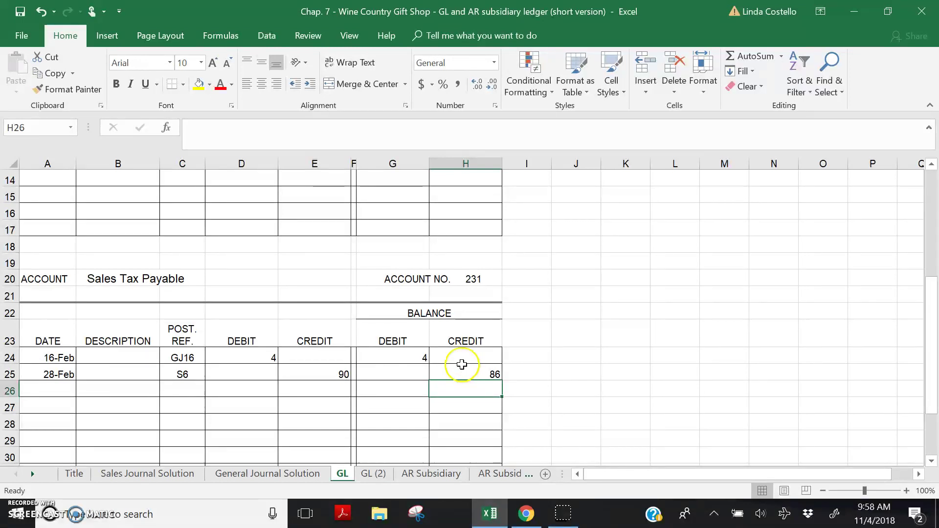
Enter (231) as the posting reference below the Sales Tax Payable total in the sales journal.
click(177, 474)
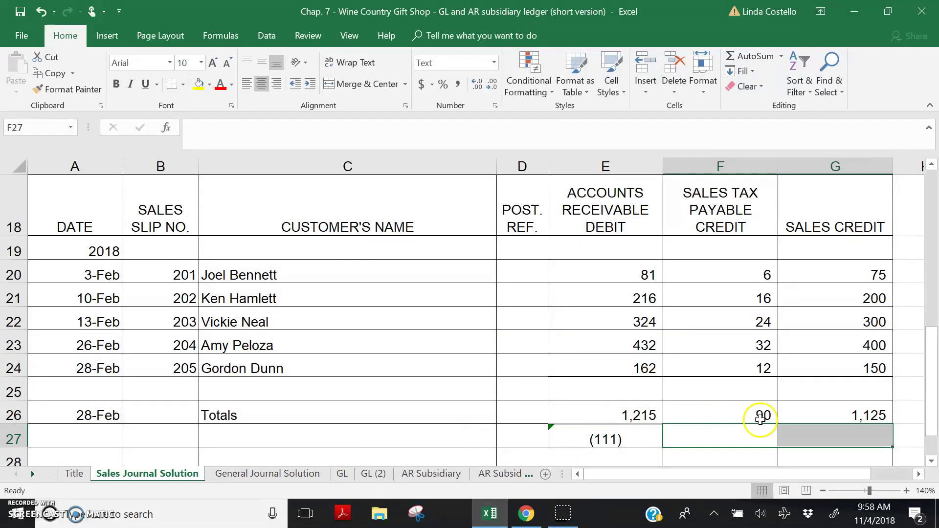
click(751, 435)
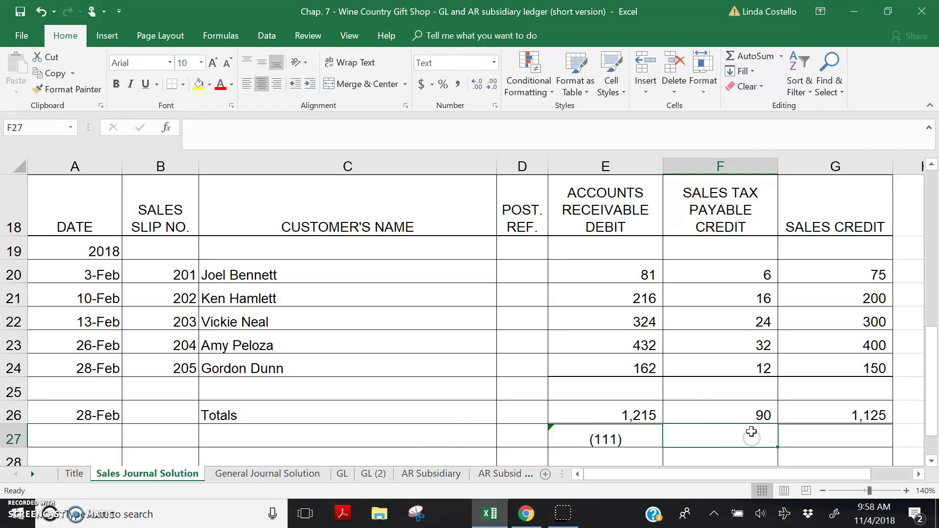
text((231))
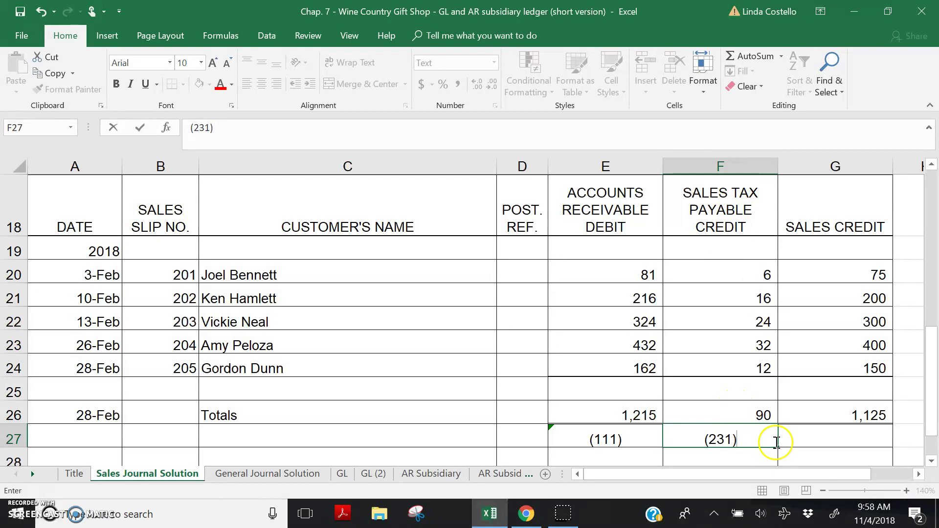
click(808, 437)
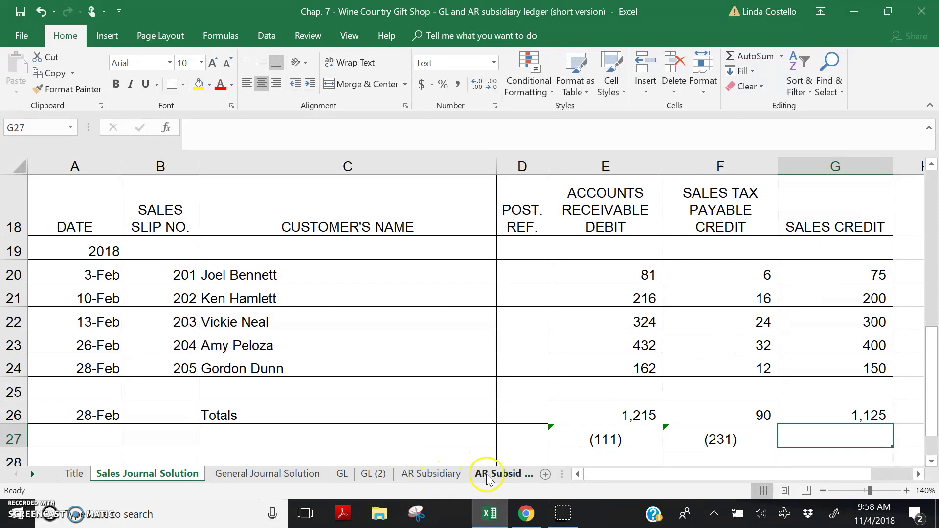
Post the sales journal's 28-Feb sales total to the Sales ledger account with reference S6, credit 1,125 and credit balance 1,125.
click(374, 474)
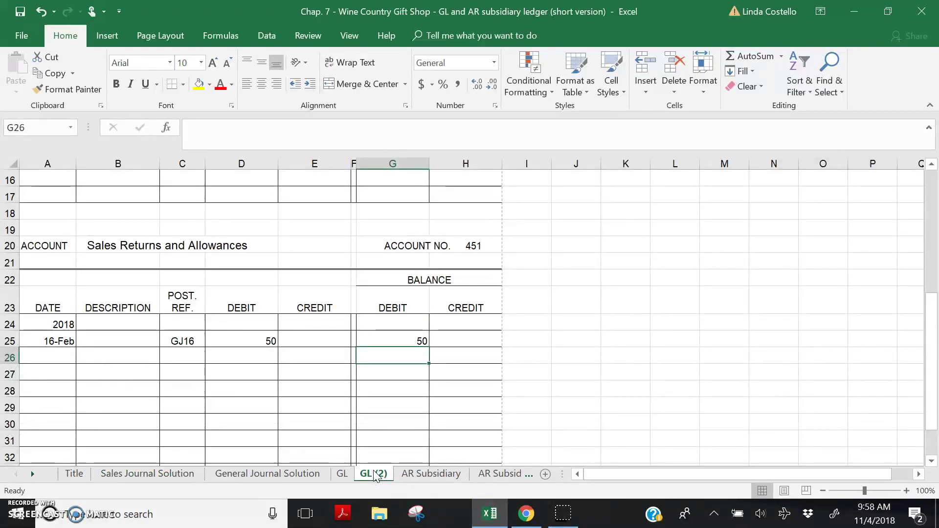
drag(935, 329, 936, 230)
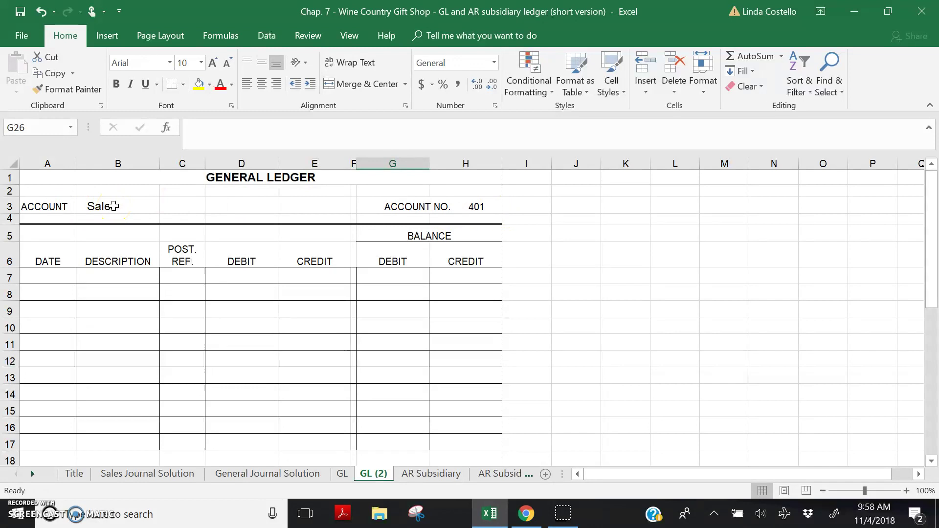
key(alt)
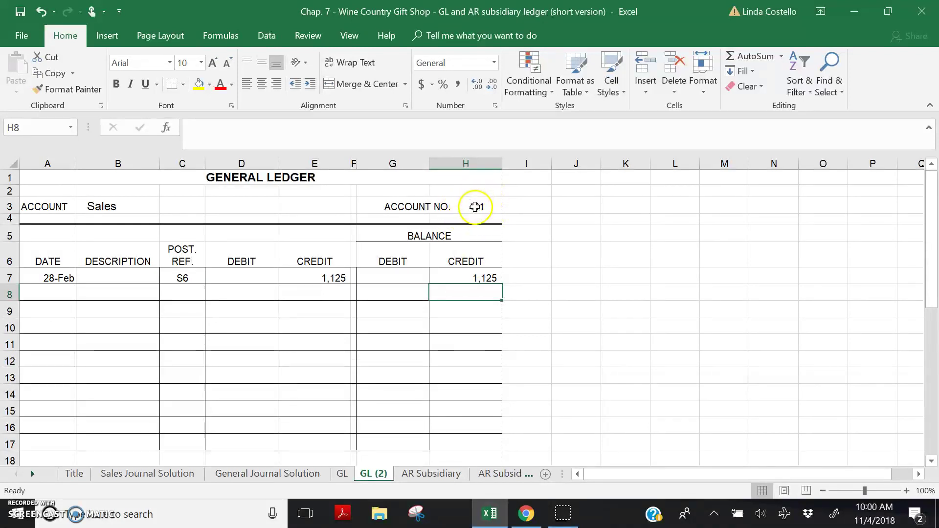
Enter (401) as the posting reference below the Sales total in the sales journal.
click(174, 474)
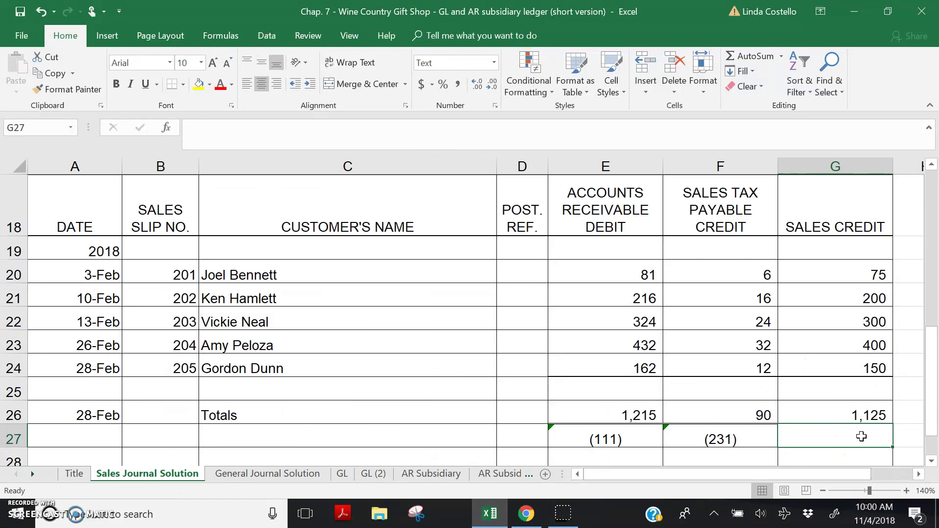
text((401))
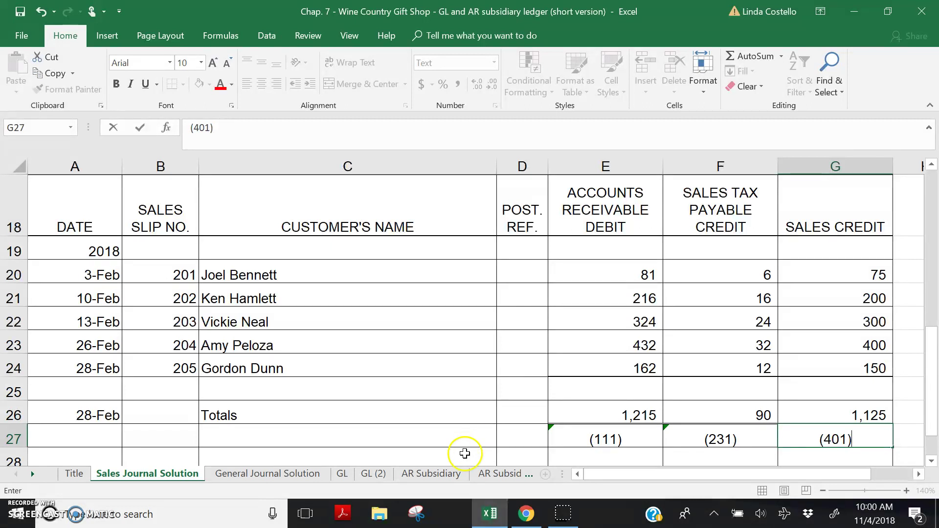
Open the accounts receivable subsidiary ledger at the first customer's account.
click(433, 475)
drag(932, 390, 933, 223)
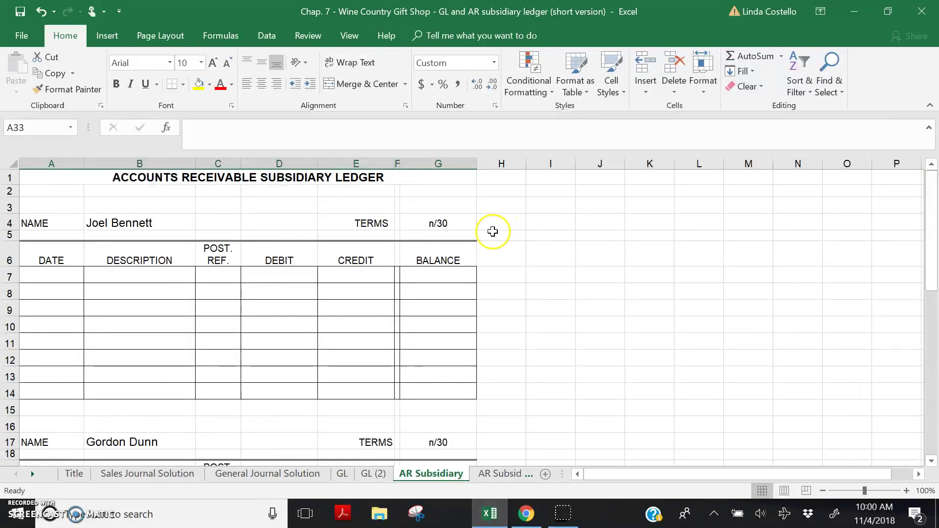